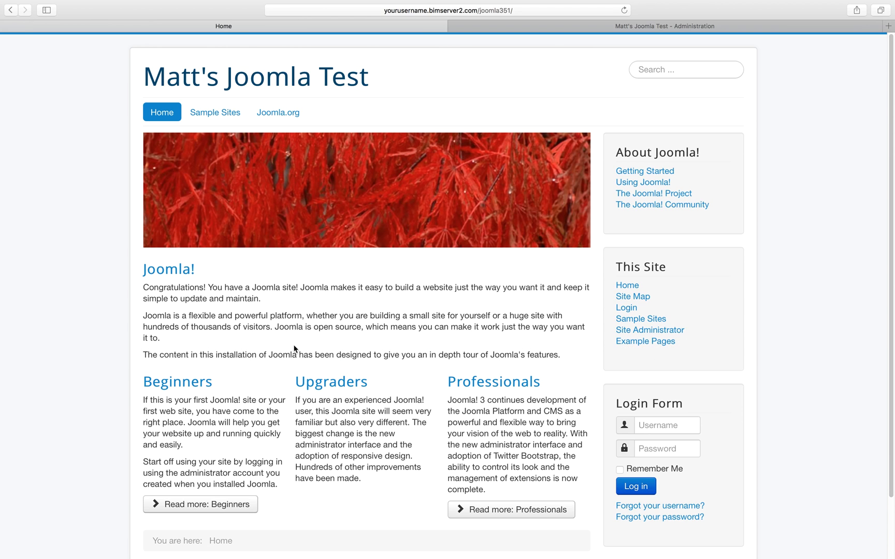
# Log in to the Joomla administration site with the saved account's username and password.
pyautogui.click(591, 28)
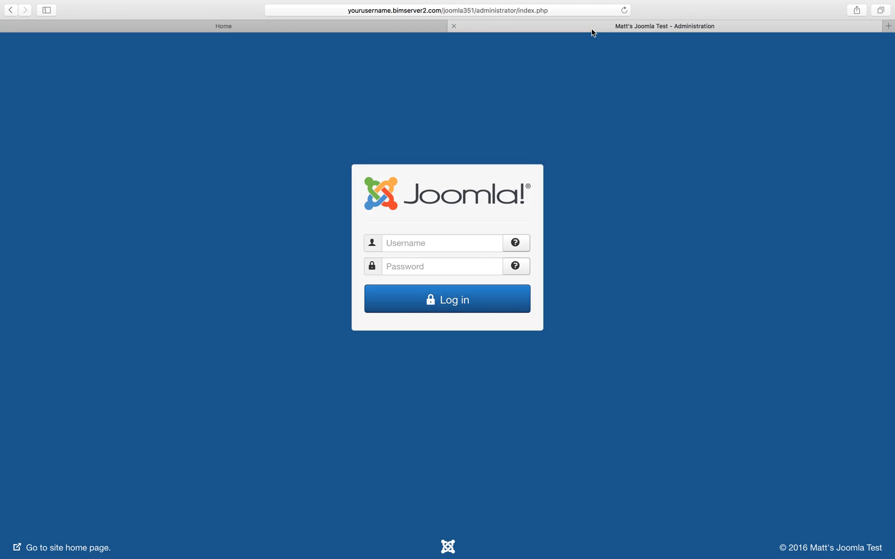
pyautogui.click(444, 246)
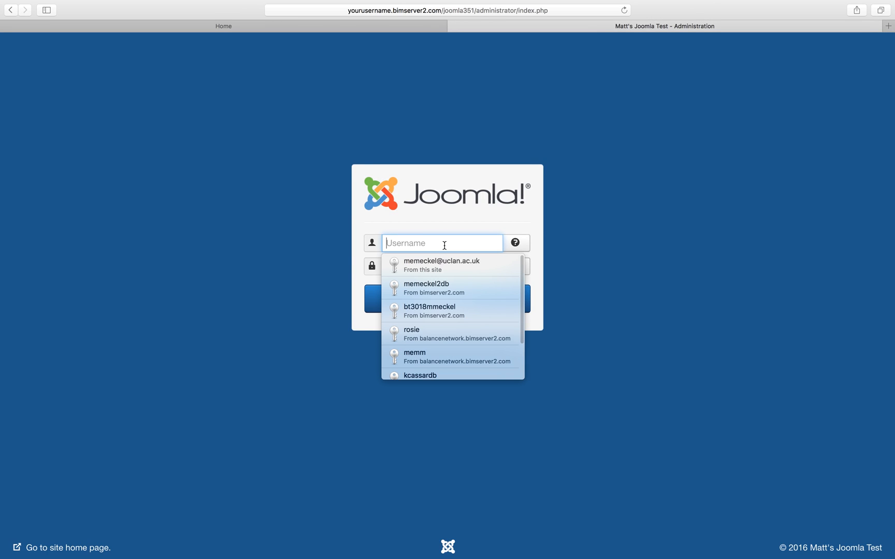
pyautogui.click(447, 260)
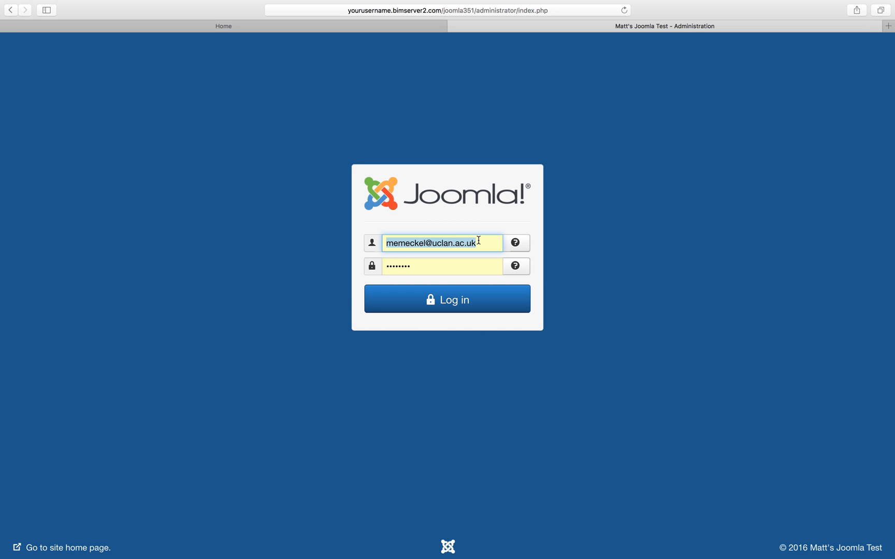
pyautogui.click(460, 301)
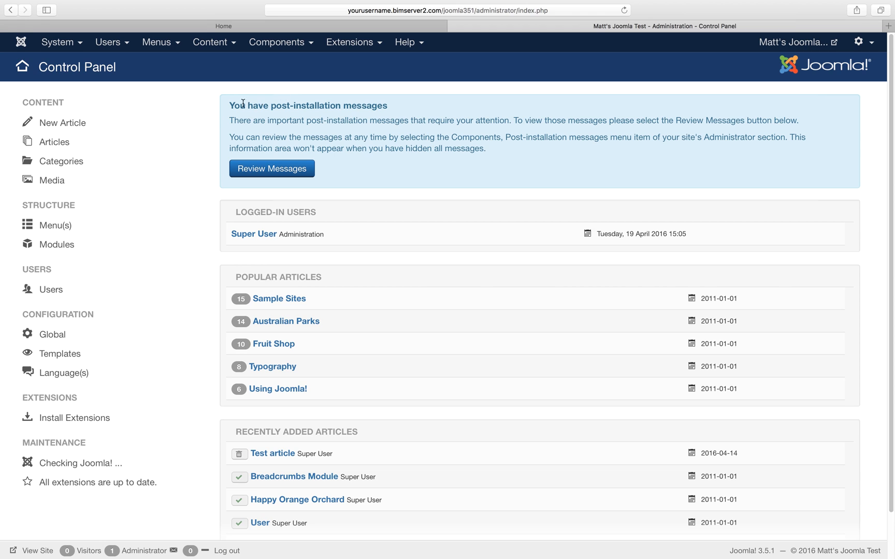
# Compare the public home page with the administration control panel, and look through the home page down to its login form.
pyautogui.click(355, 22)
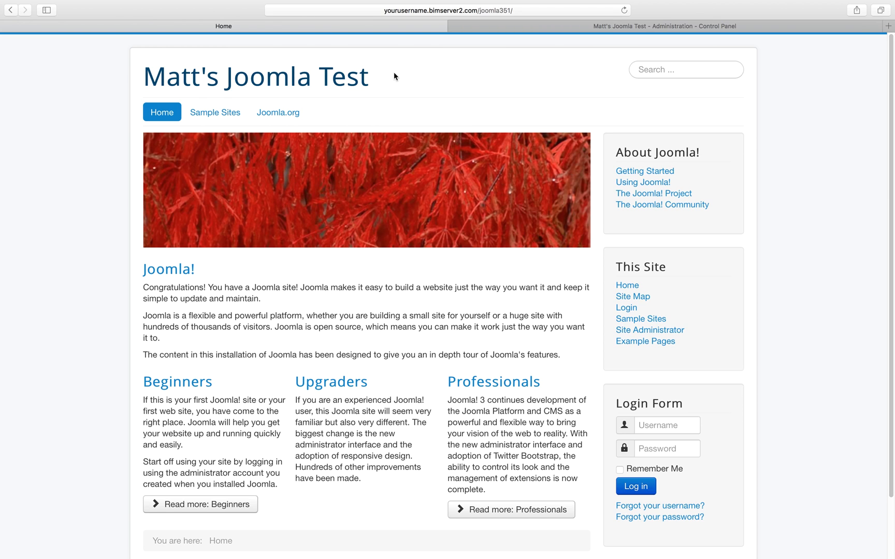
pyautogui.click(510, 30)
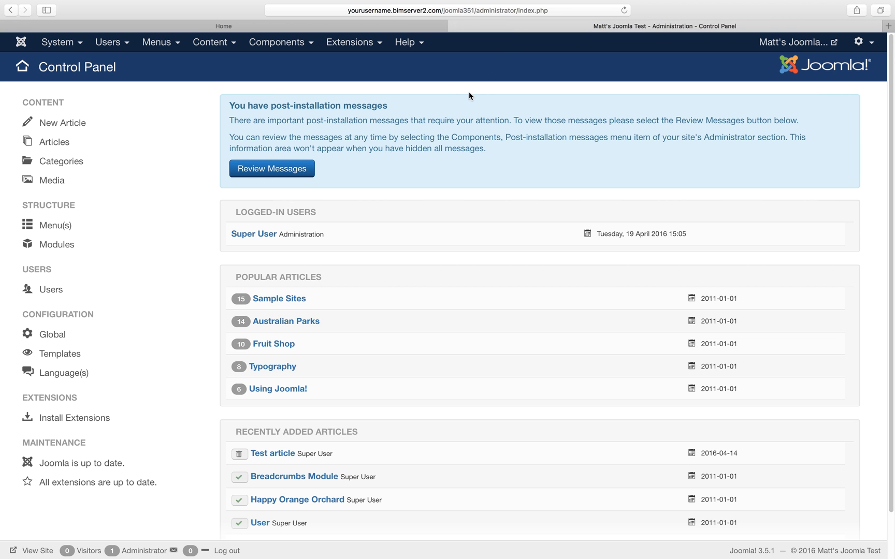
pyautogui.click(358, 27)
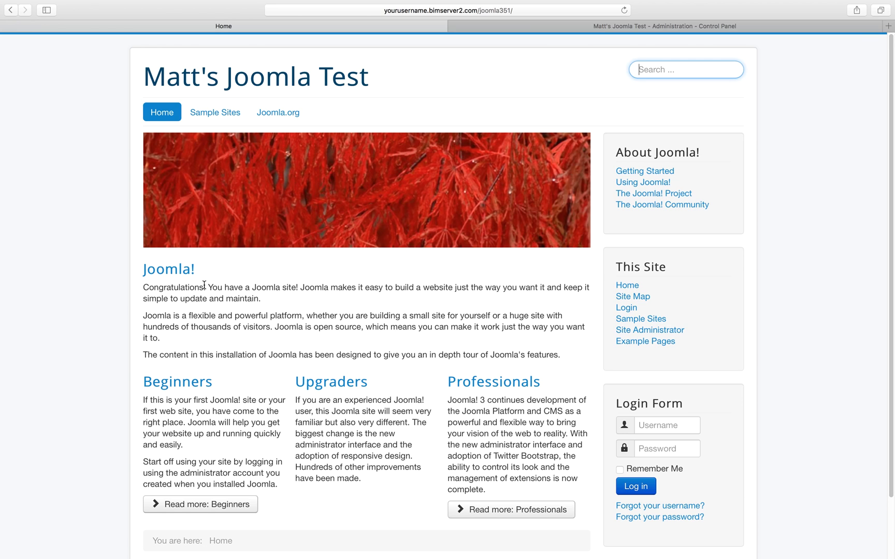
pyautogui.scroll(-2, 203, 285)
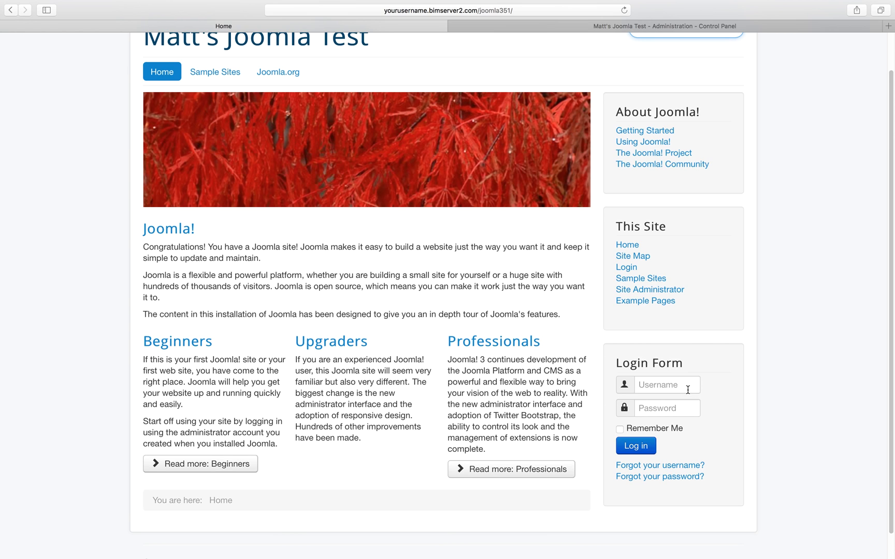
pyautogui.scroll(-1, 404, 458)
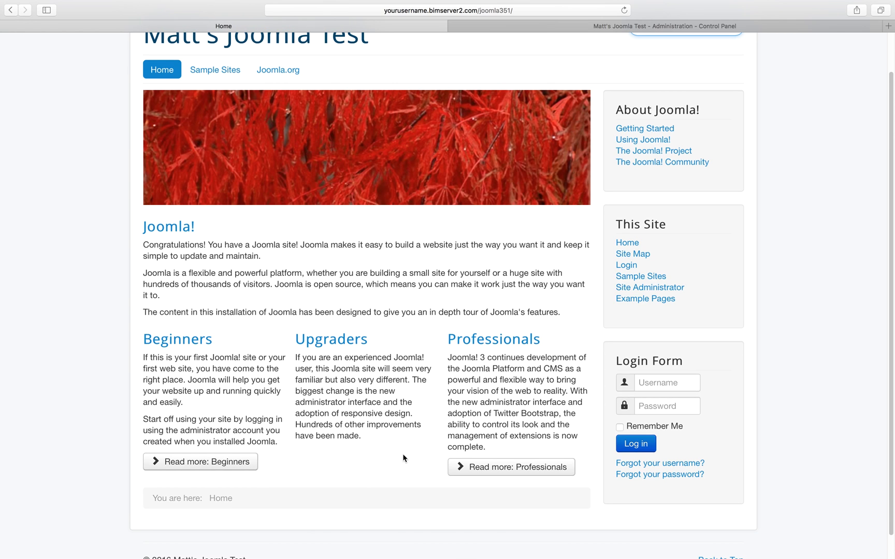
# Open the full Beginners article through its Read more link and return to the site's home page.
pyautogui.click(209, 462)
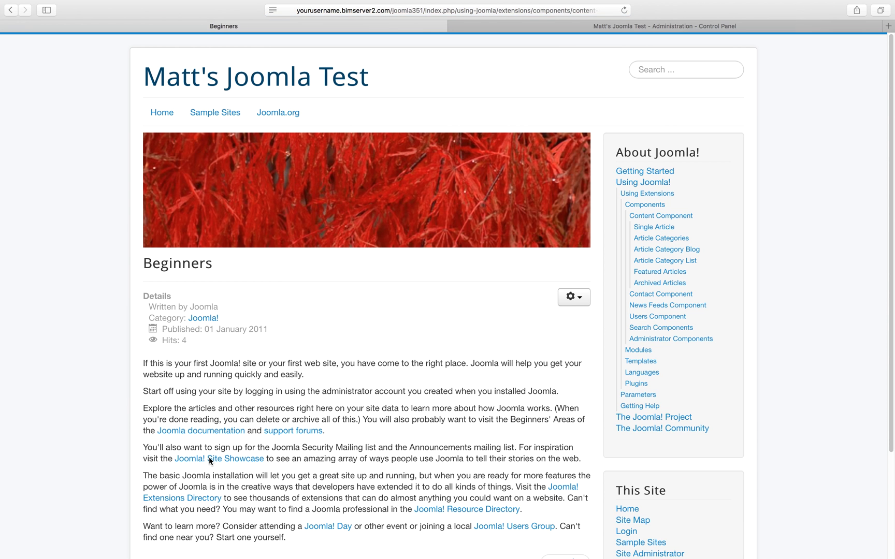
pyautogui.scroll(-2, 210, 461)
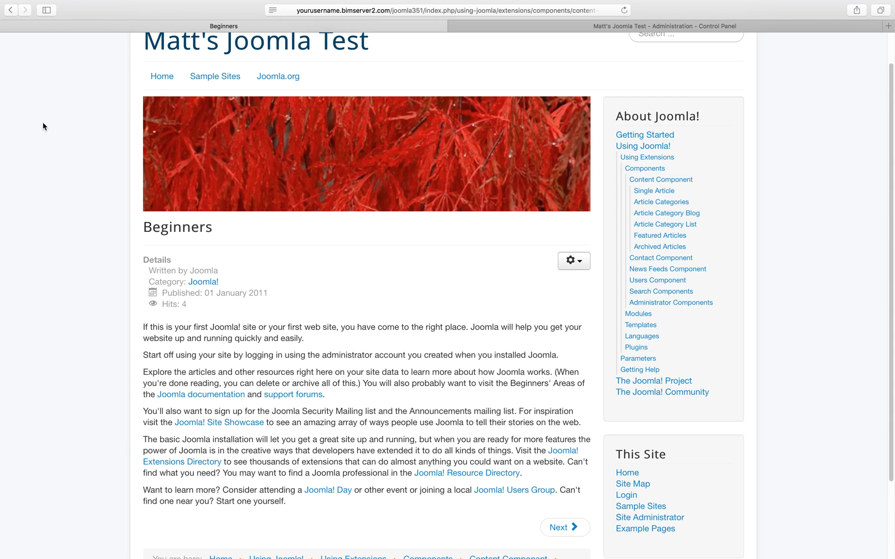
pyautogui.click(223, 49)
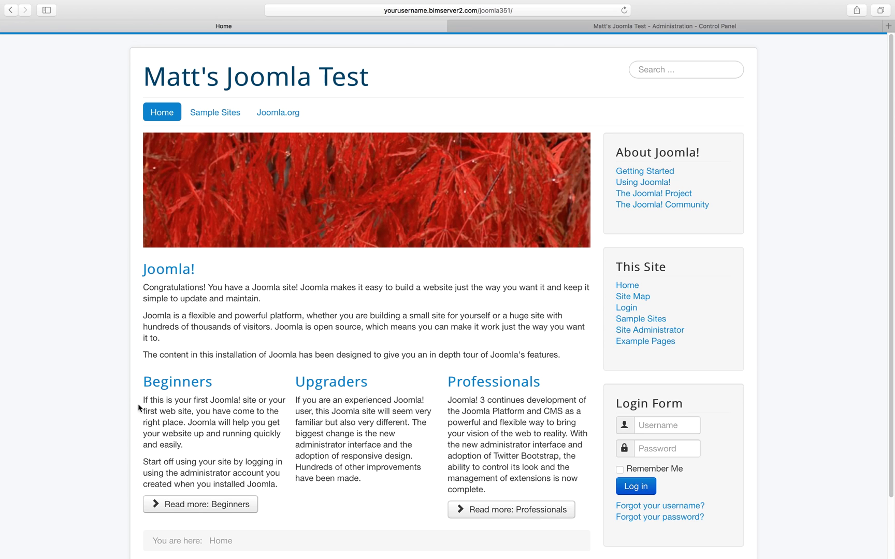
# Open the Beginners article from its heading and examine its author, category, publication date and hits details.
pyautogui.click(185, 387)
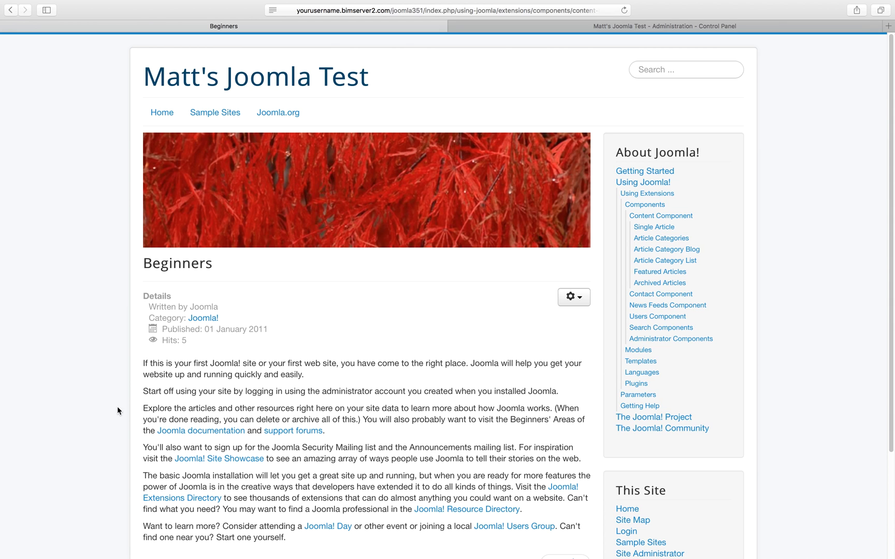
pyautogui.scroll(-1, 119, 405)
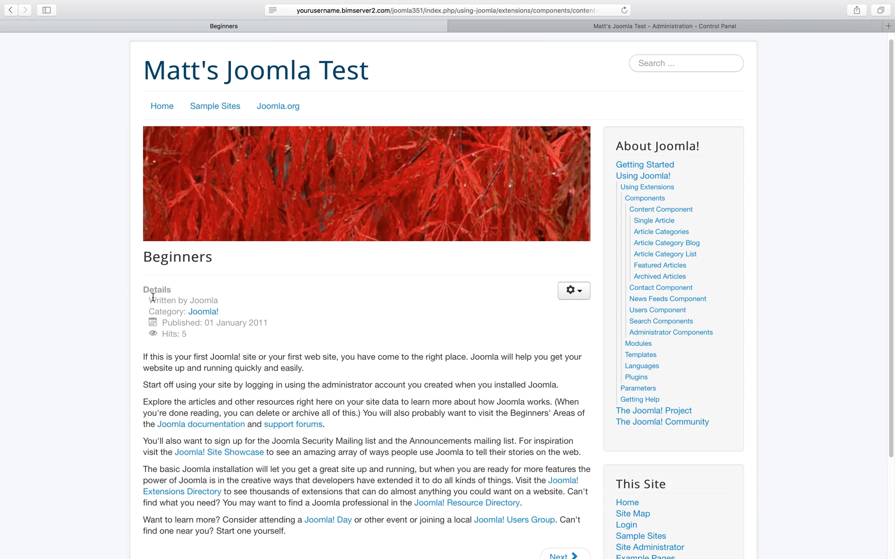
pyautogui.moveTo(149, 299); pyautogui.dragTo(220, 302)
pyautogui.click(222, 304)
pyautogui.moveTo(204, 337); pyautogui.dragTo(136, 294)
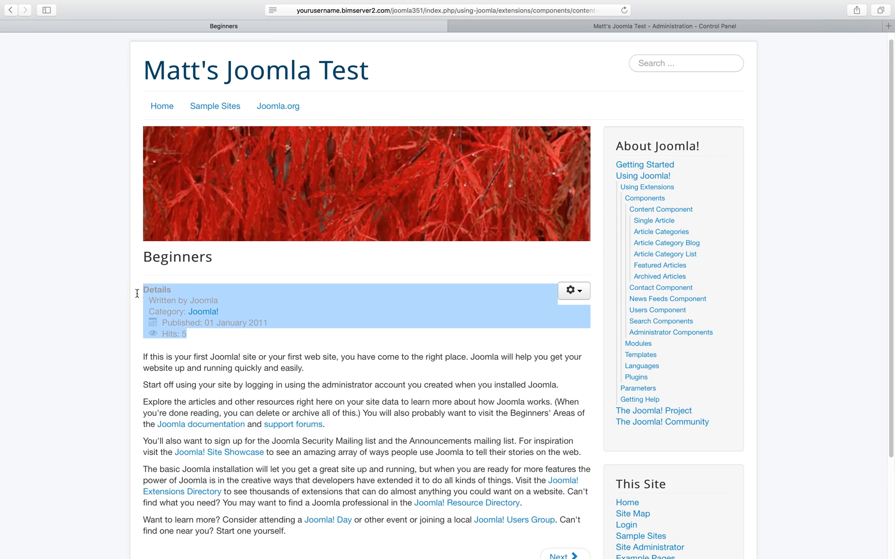
pyautogui.click(226, 340)
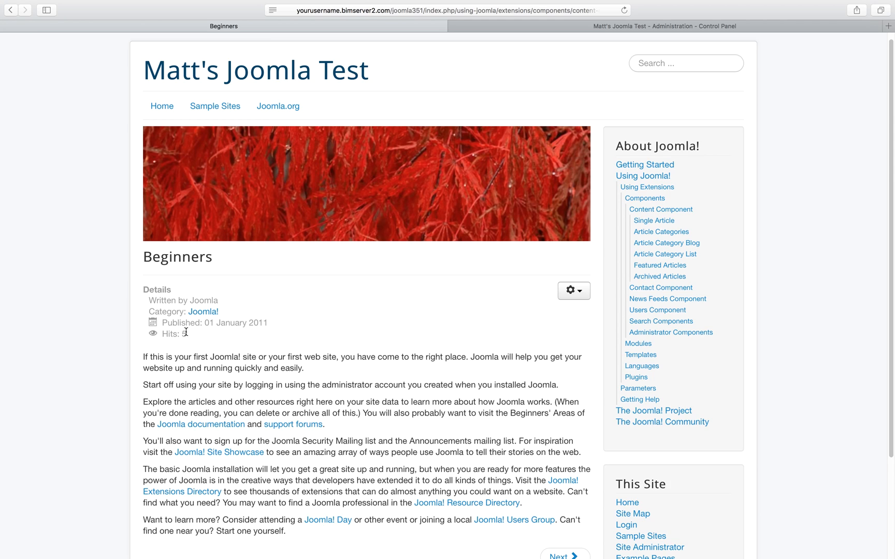
pyautogui.moveTo(195, 339); pyautogui.dragTo(162, 336)
pyautogui.click(203, 339)
# Check the Beginners article's print and email options, and look through its text, breadcrumbs and About Joomla! links.
pyautogui.click(584, 299)
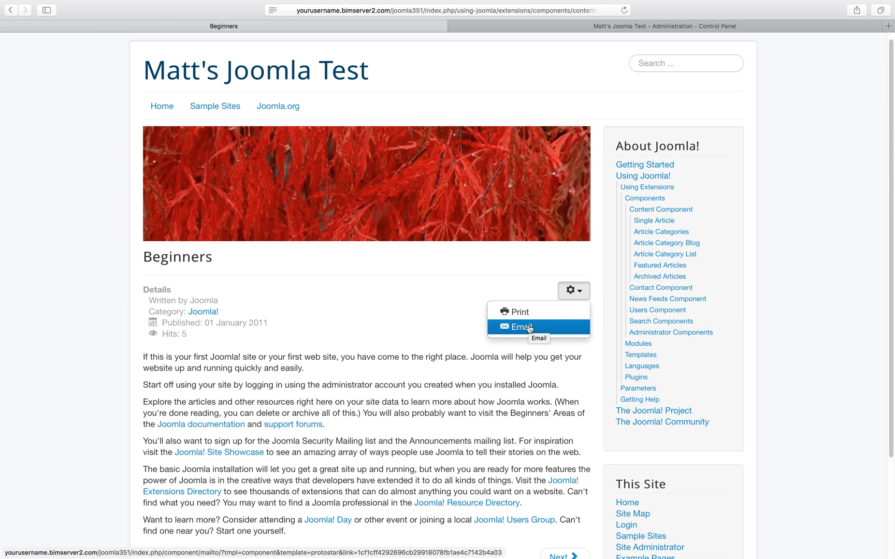
pyautogui.click(431, 316)
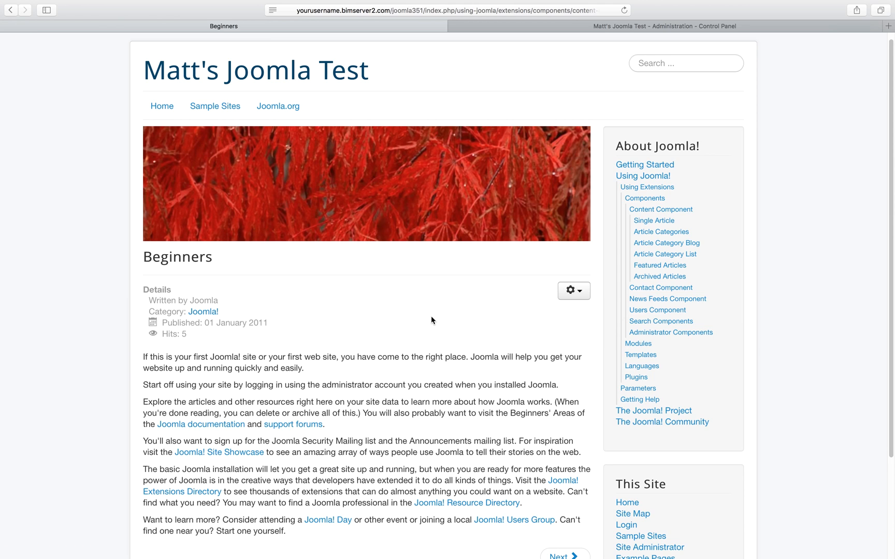
pyautogui.scroll(-5, 431, 316)
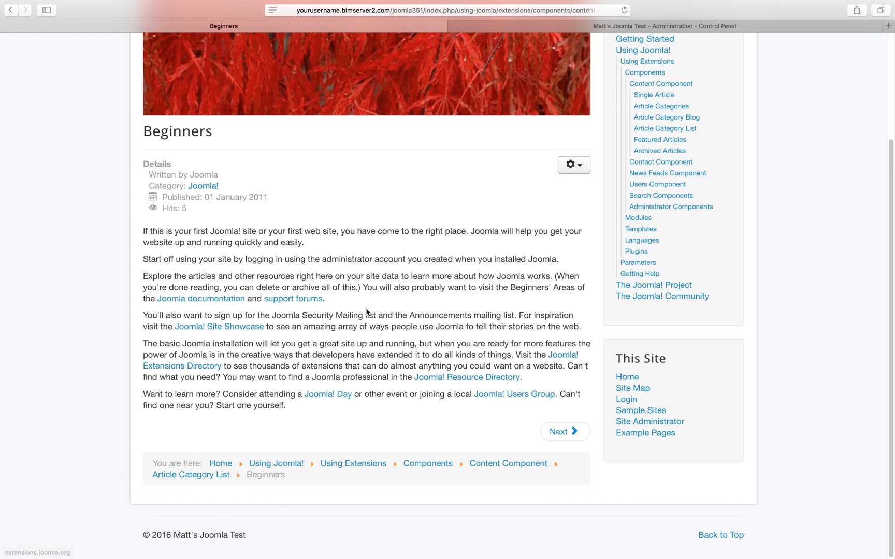
pyautogui.scroll(1, 368, 313)
pyautogui.scroll(-1, 369, 316)
pyautogui.scroll(3, 297, 476)
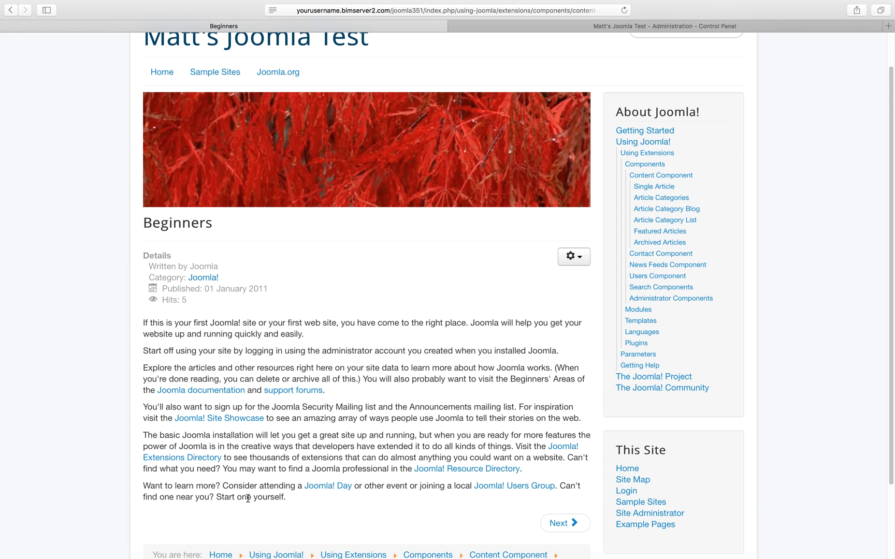
pyautogui.scroll(-2, 248, 497)
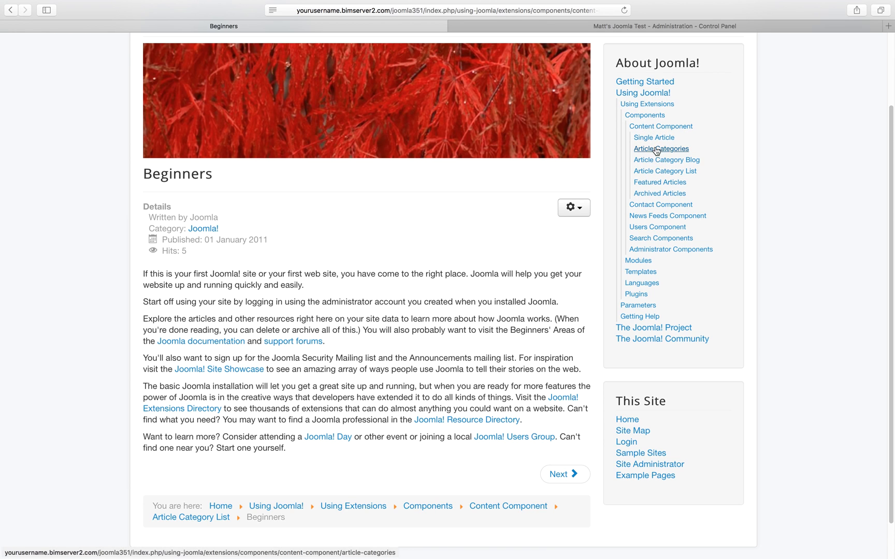
pyautogui.scroll(-2, 666, 185)
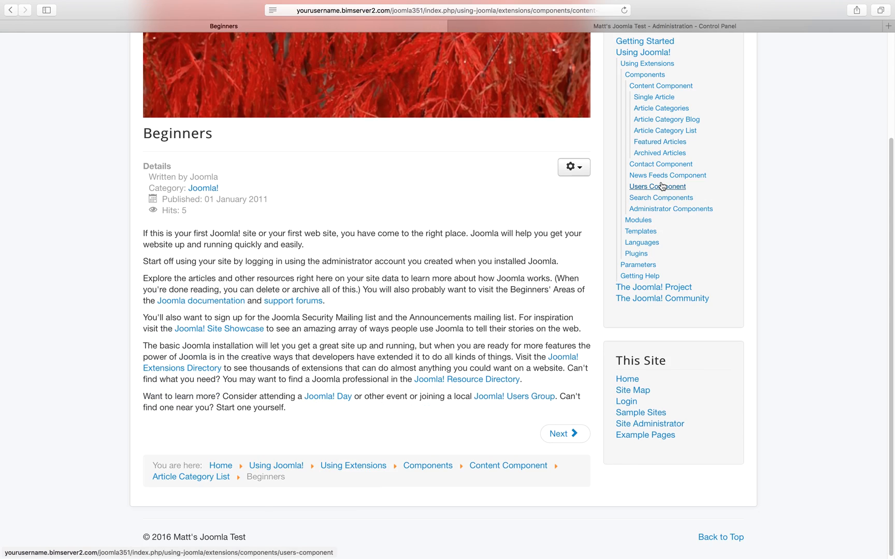
pyautogui.scroll(5, 662, 185)
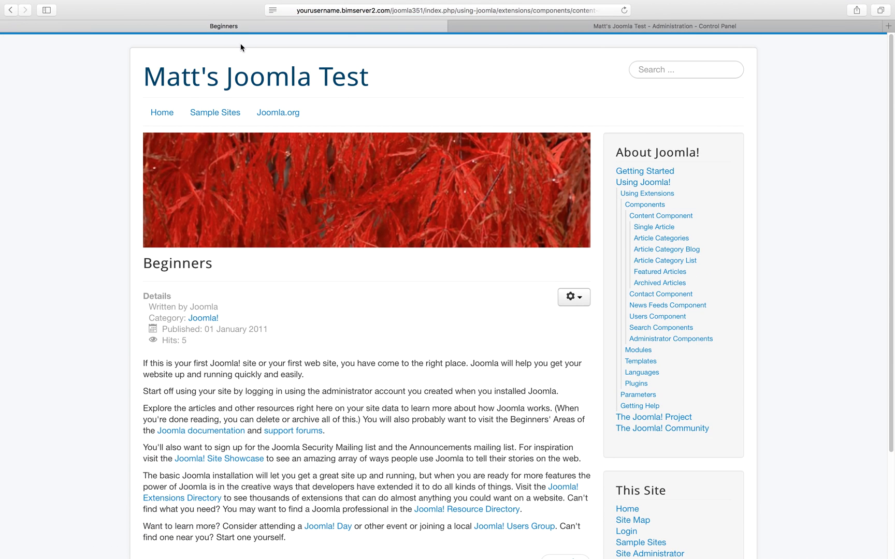
# From the home page, go through Using Joomla!, Using Extensions and Components to the Content Component page.
pyautogui.click(161, 113)
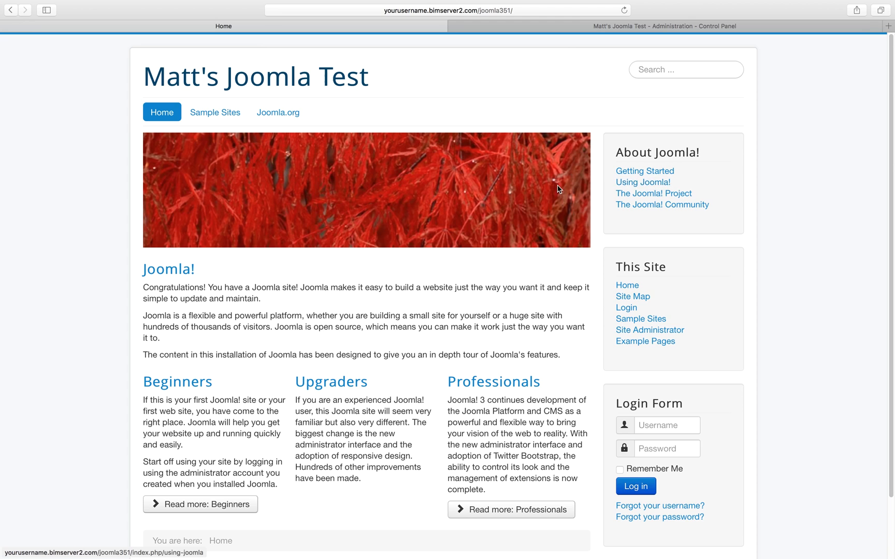
pyautogui.click(644, 183)
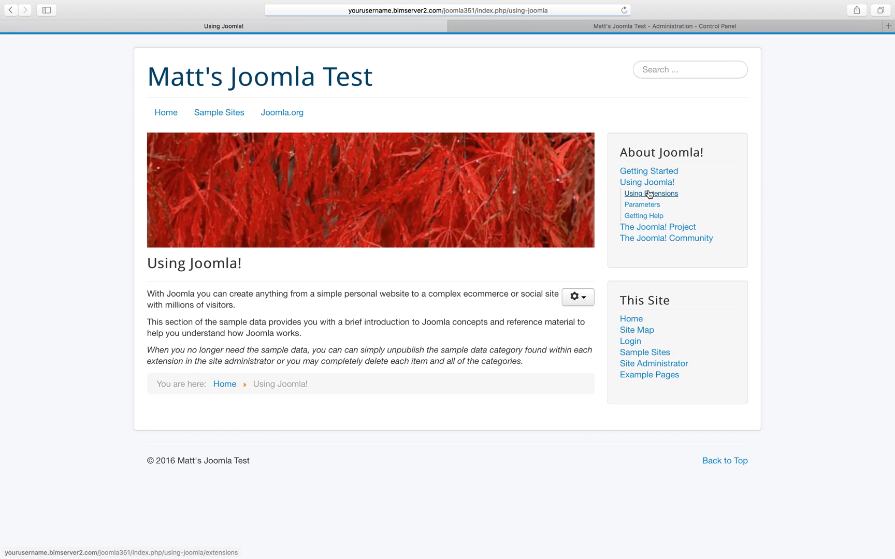
pyautogui.click(649, 196)
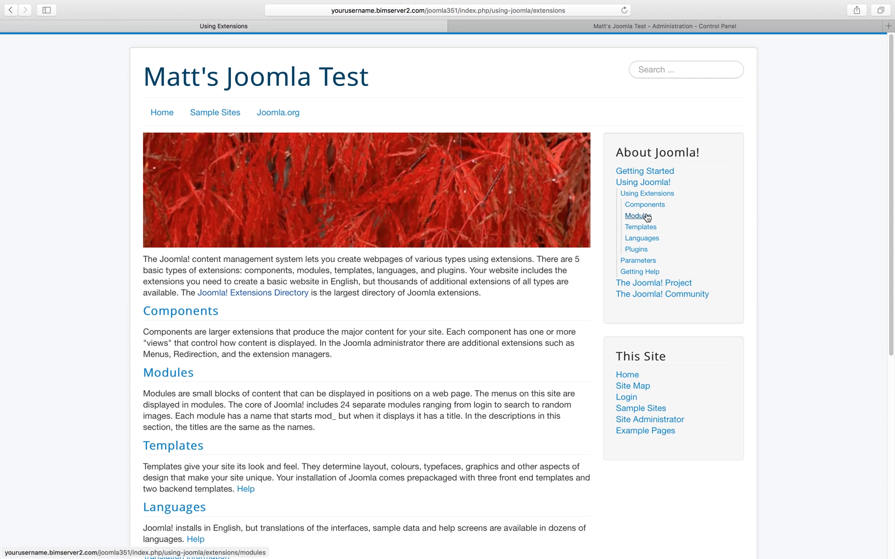
pyautogui.click(644, 206)
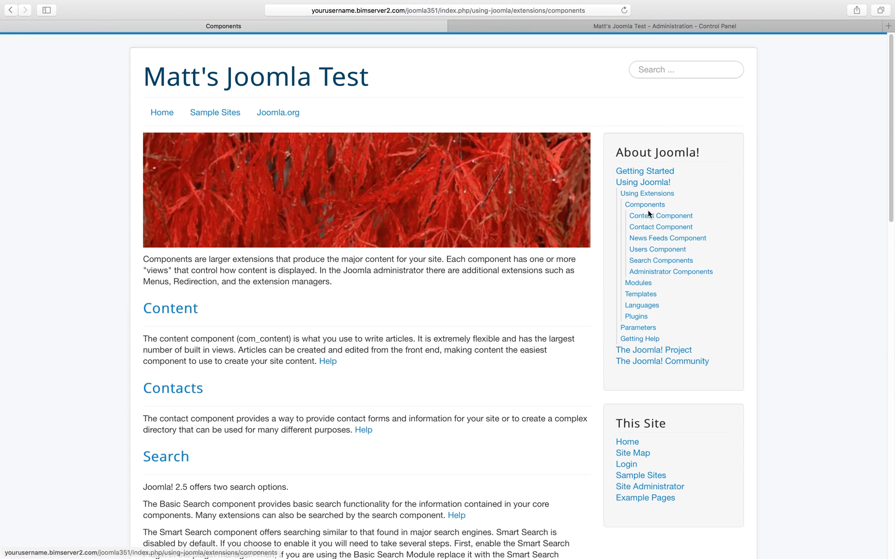
pyautogui.click(651, 217)
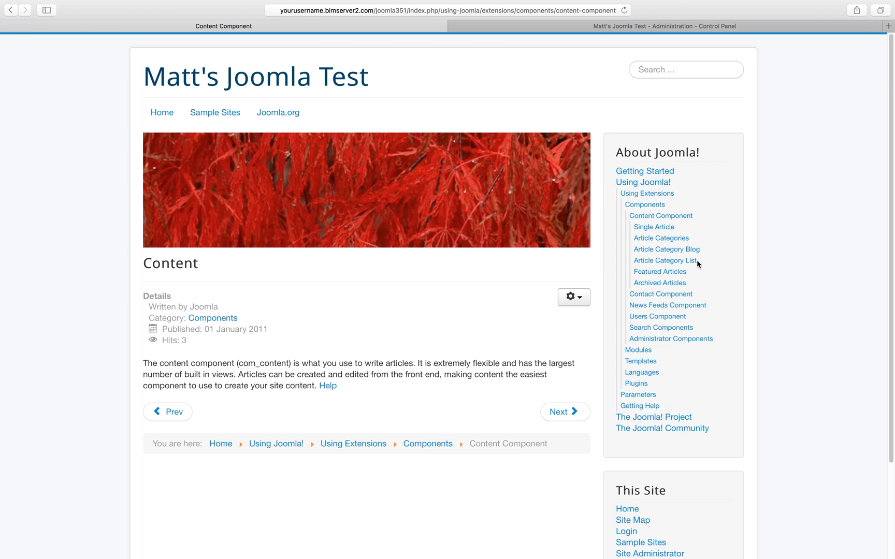
# Look over the rest of the Content Component page and return to the site's home page.
pyautogui.scroll(-5, 697, 263)
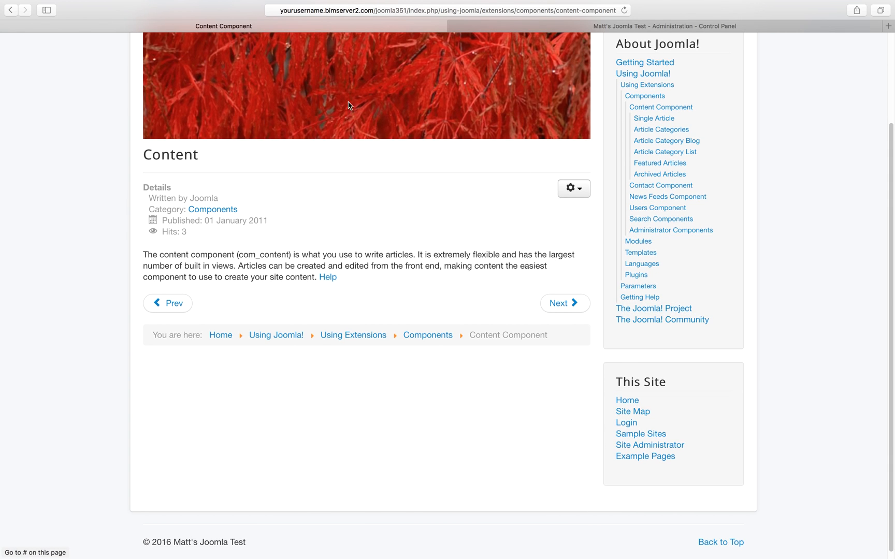
pyautogui.click(721, 542)
pyautogui.click(284, 82)
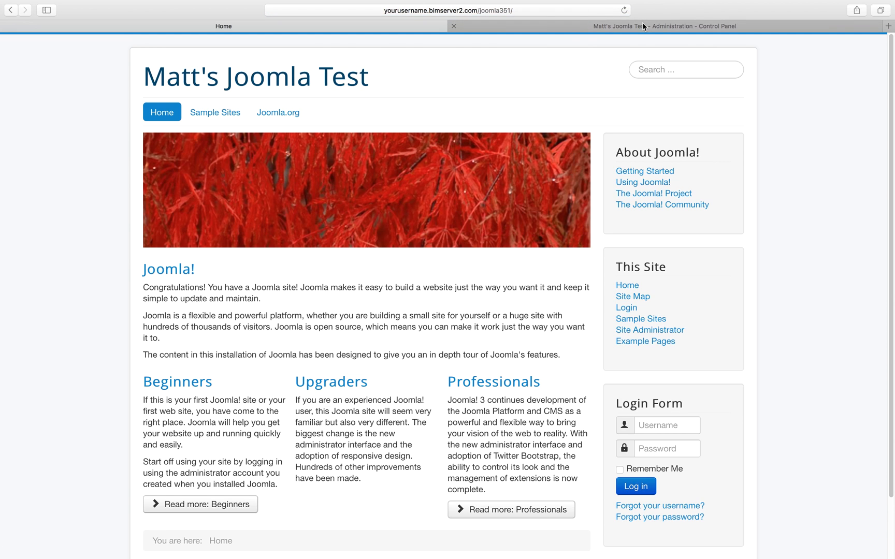
# In the administration site, review the post-installation messages and return to the control panel.
pyautogui.click(642, 25)
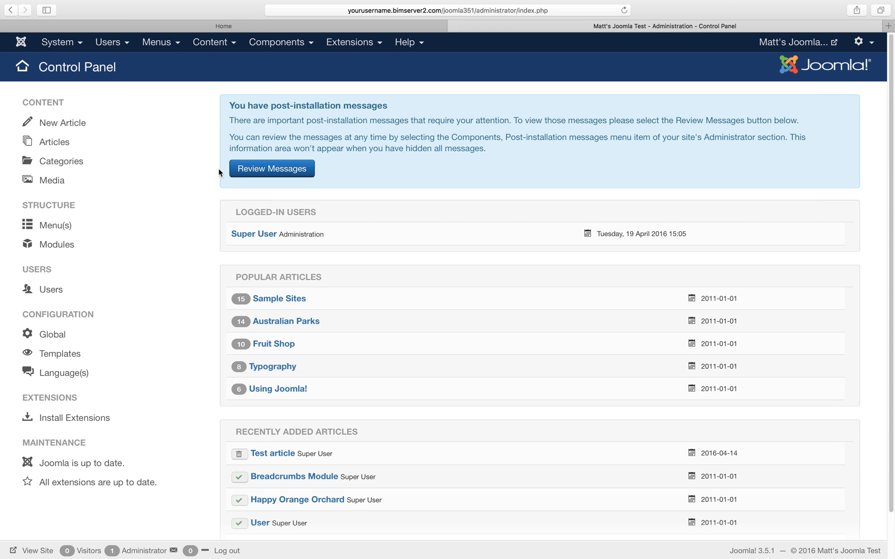
pyautogui.click(262, 173)
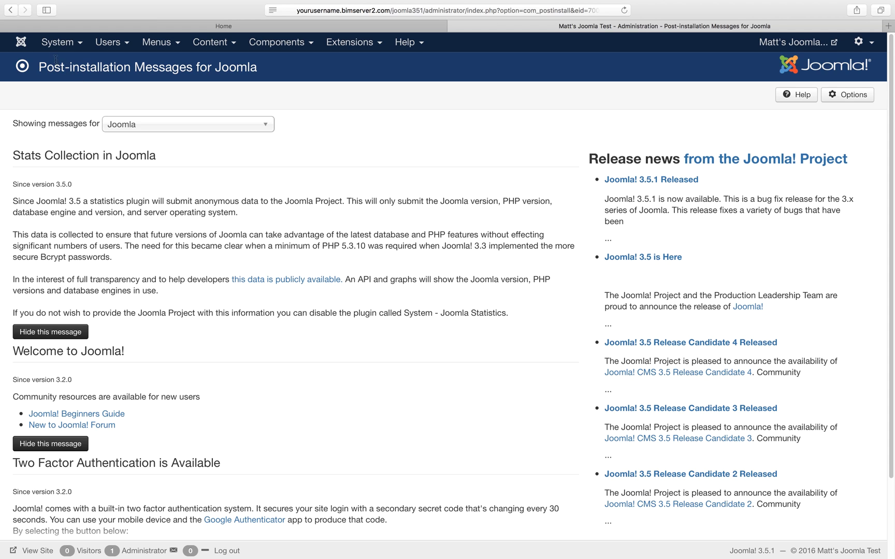
pyautogui.click(24, 46)
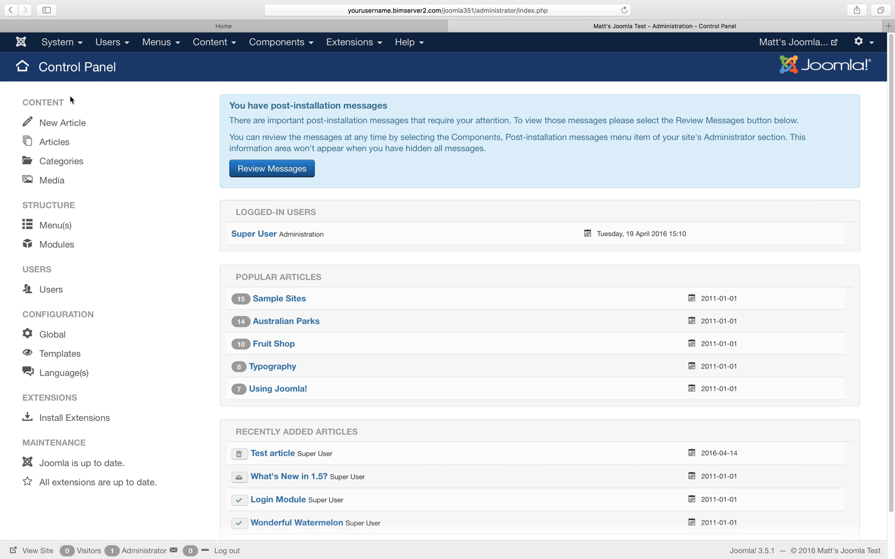
# Skim the System, Users and Content command lists of the administration site and close them.
pyautogui.click(74, 48)
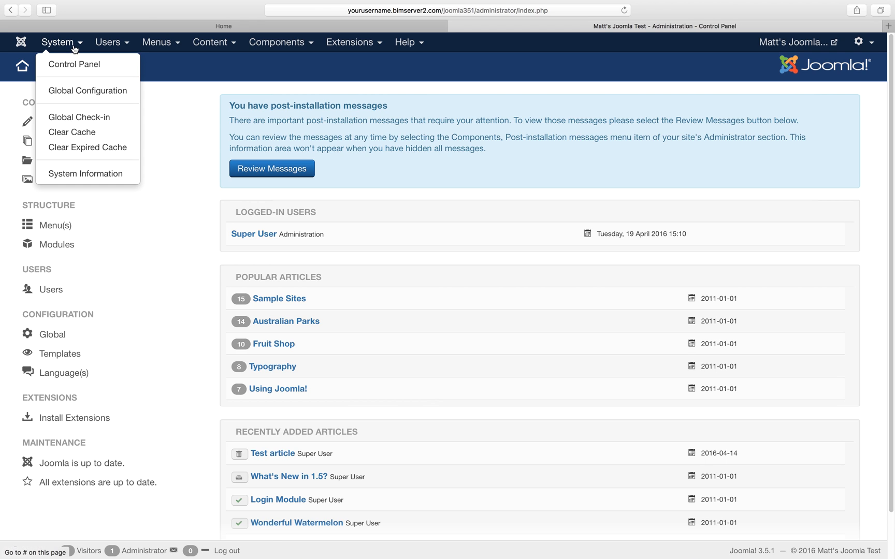
pyautogui.click(75, 49)
pyautogui.click(100, 48)
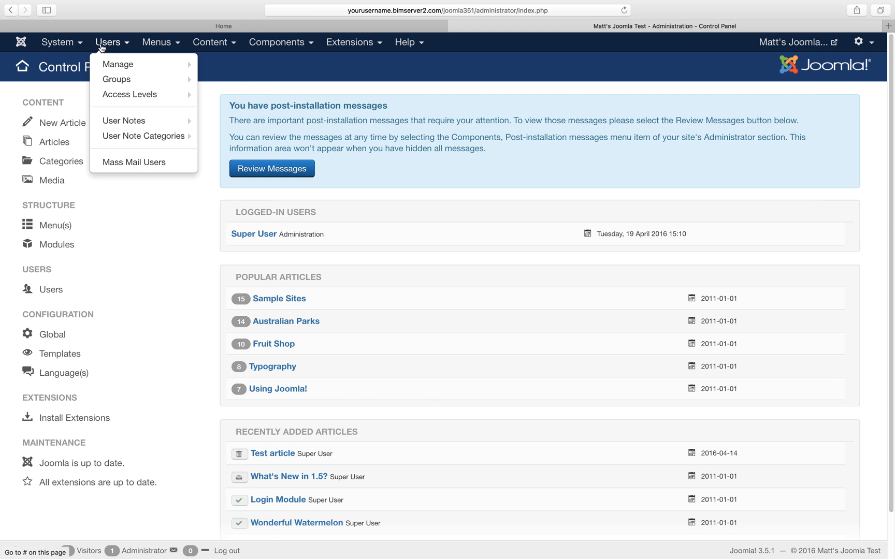
pyautogui.click(158, 48)
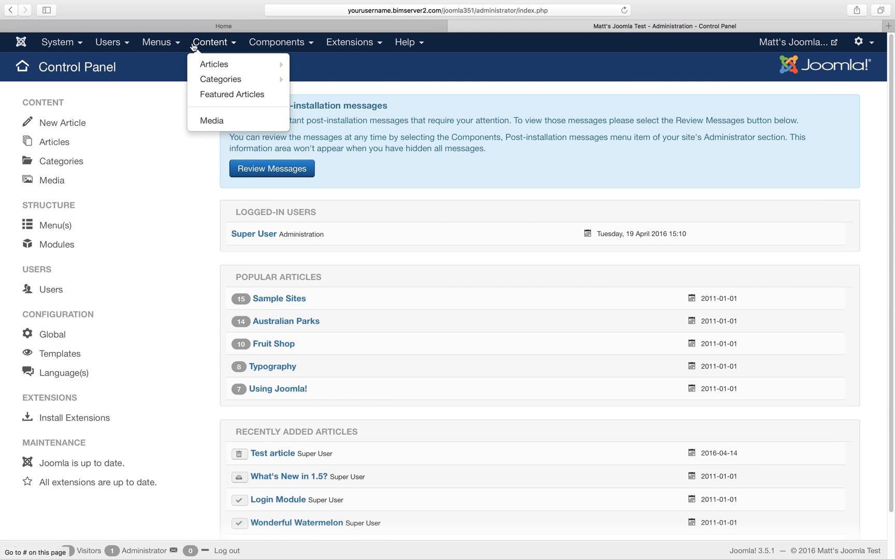
pyautogui.click(438, 88)
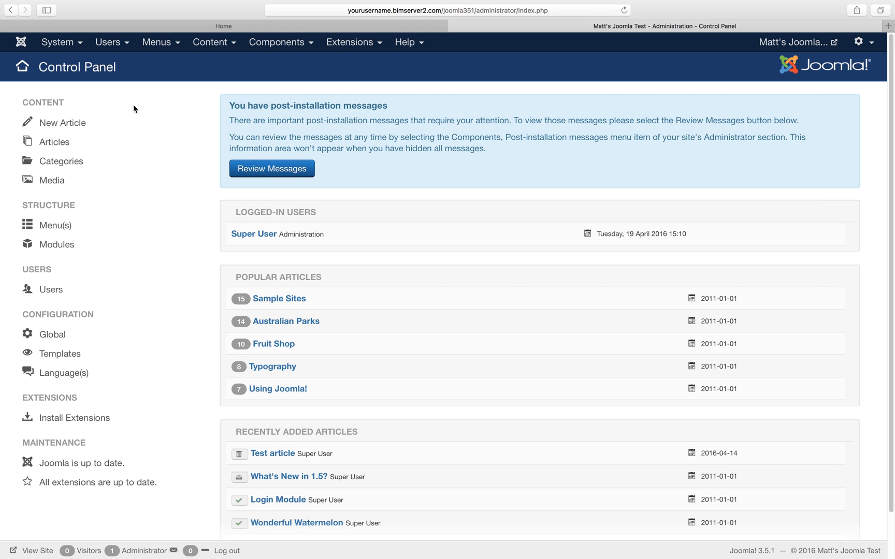
# Examine in turn the administration options offered for System, Users, Menus and Content, including articles, categories and media.
pyautogui.click(73, 48)
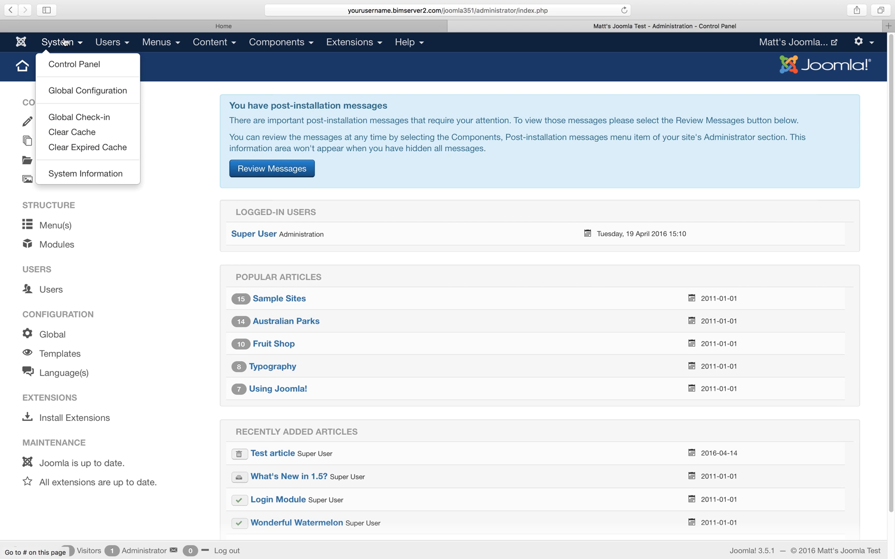
pyautogui.click(114, 44)
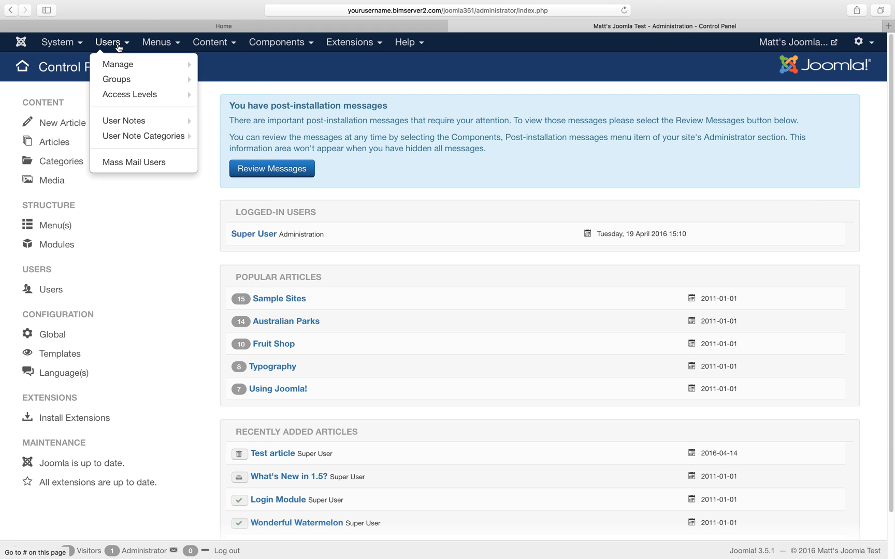
pyautogui.click(150, 43)
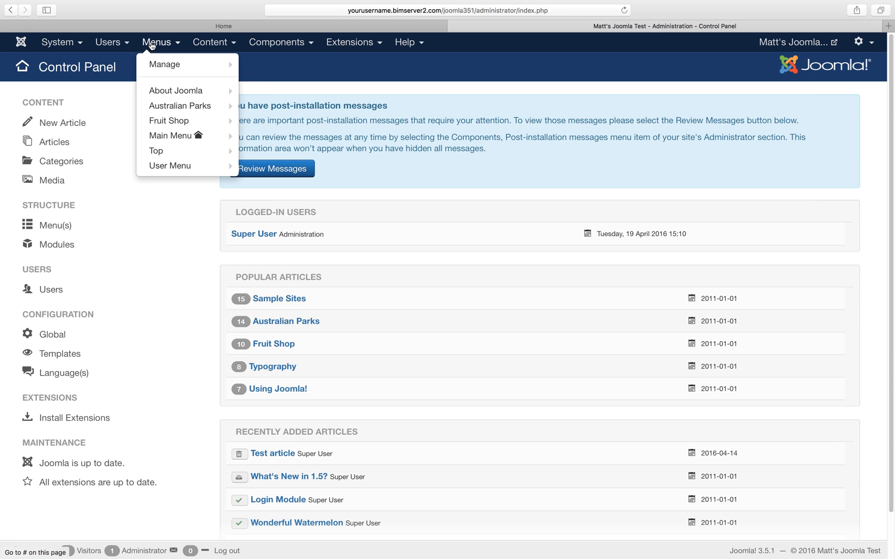
pyautogui.click(204, 45)
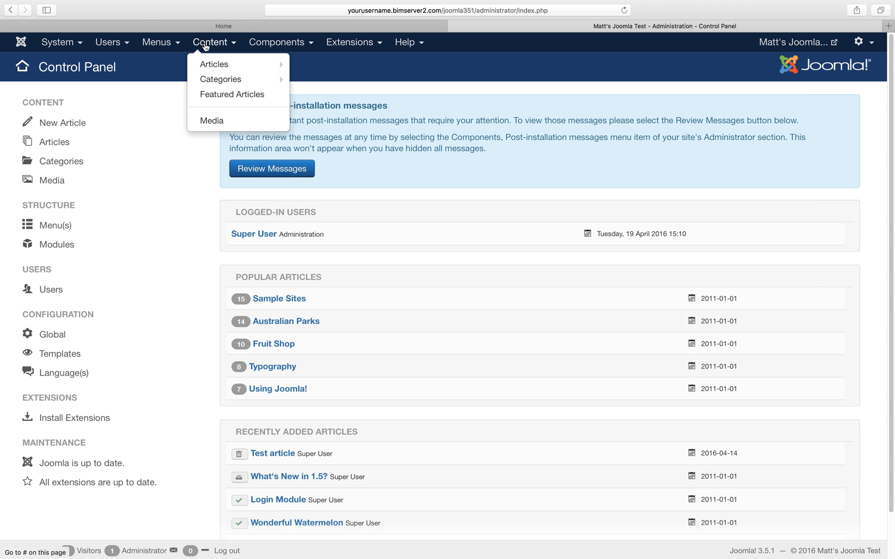
pyautogui.moveTo(209, 65)
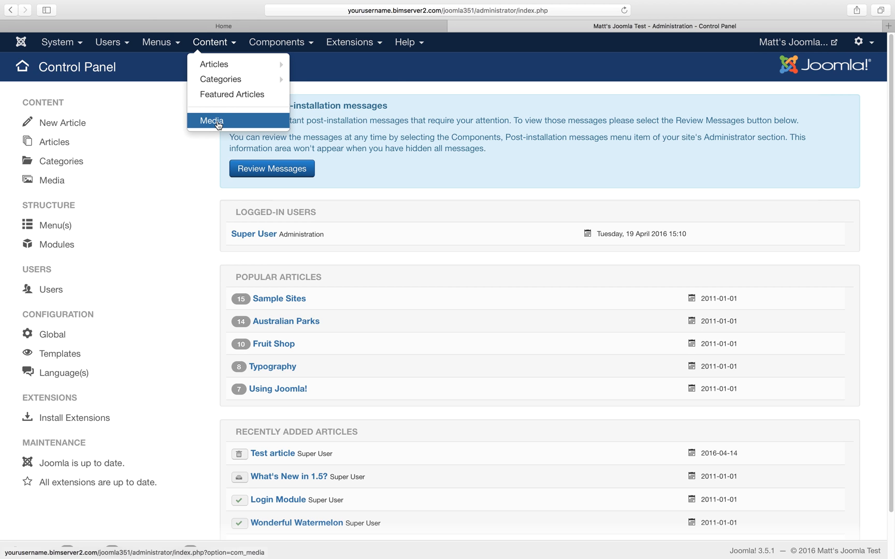
# Examine the available Components, such as Banners, and the Extensions options for managing extensions, modules, plugins, templates and languages.
pyautogui.click(248, 46)
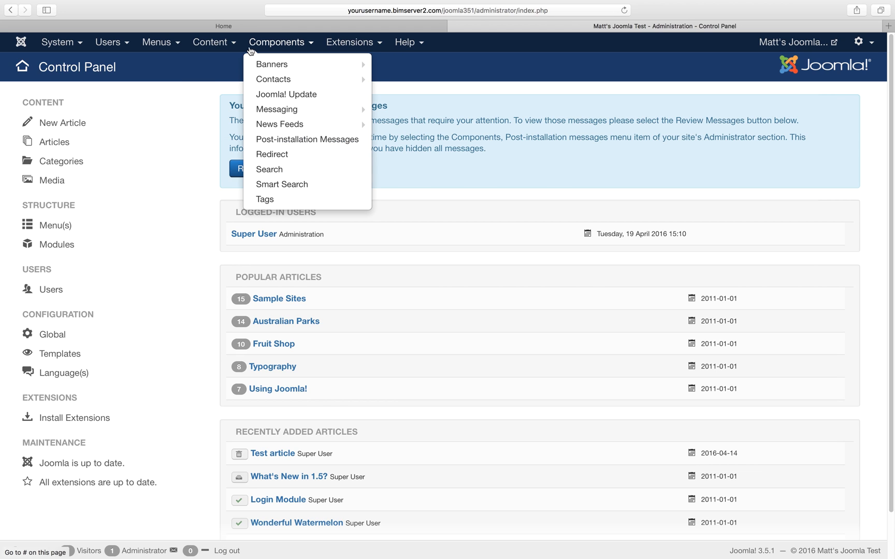
pyautogui.click(335, 44)
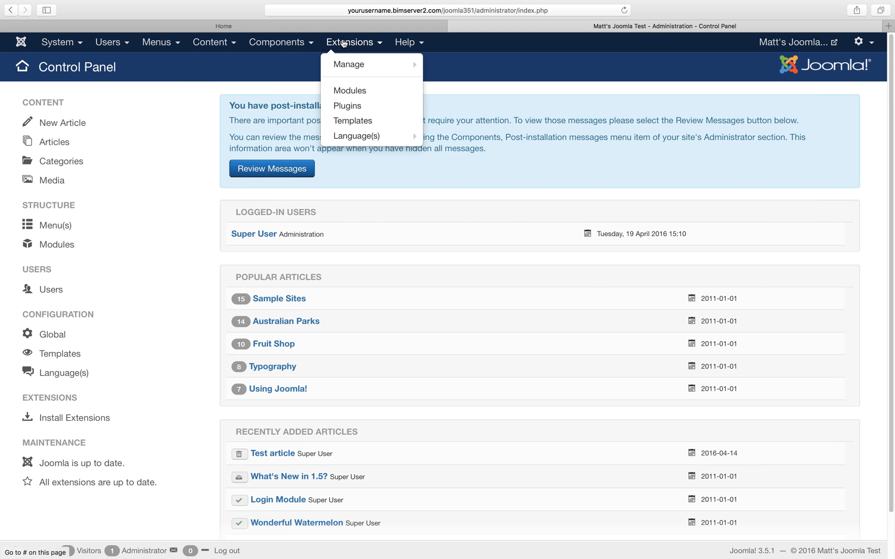
pyautogui.click(301, 44)
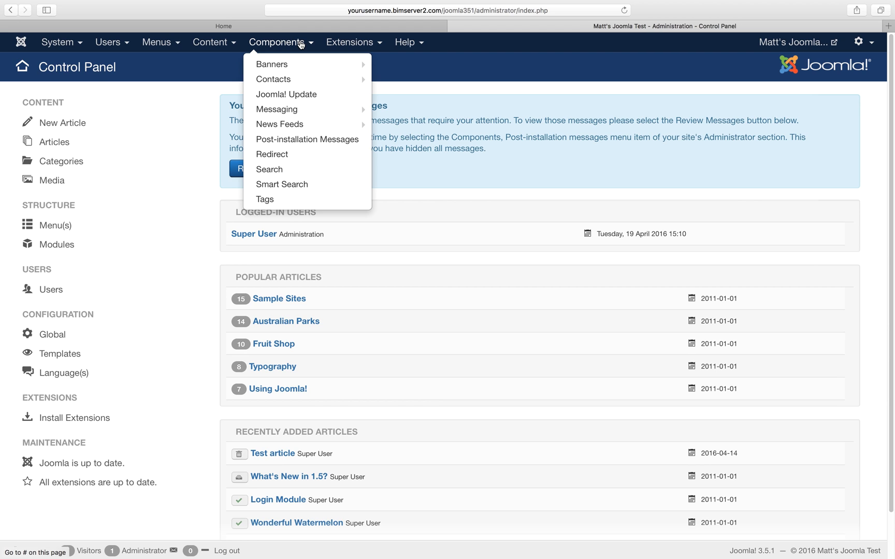
pyautogui.moveTo(289, 66)
pyautogui.click(349, 46)
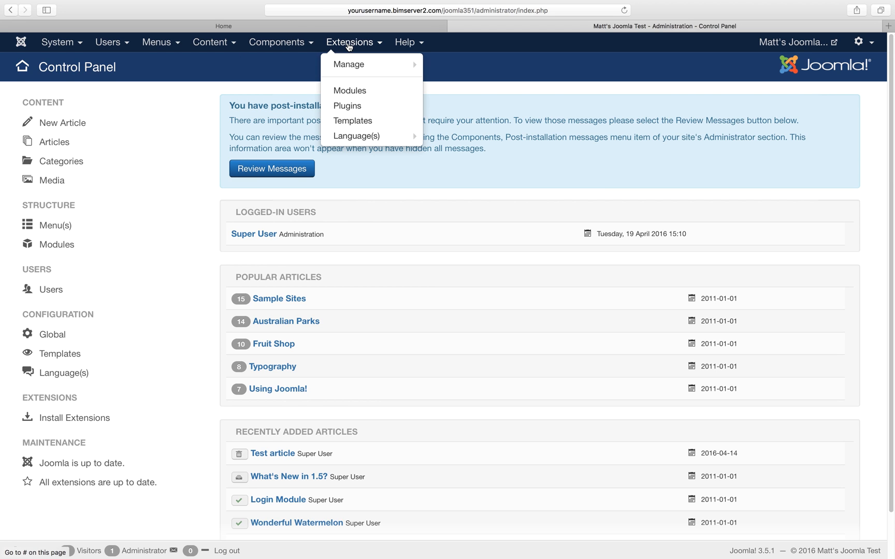
pyautogui.moveTo(353, 64)
# Look over the Joomla! Help resources, the site preview link and the Super User account options, leaving the control panel open.
pyautogui.click(414, 45)
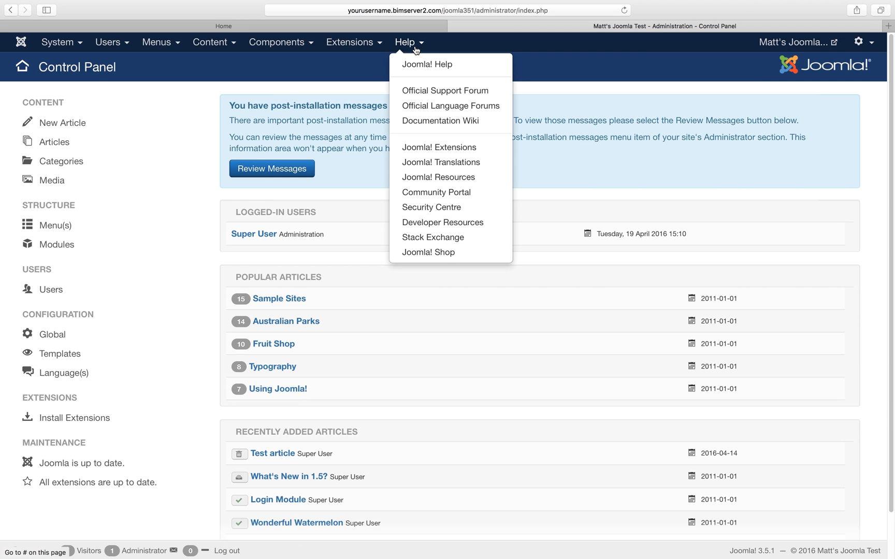
pyautogui.click(743, 53)
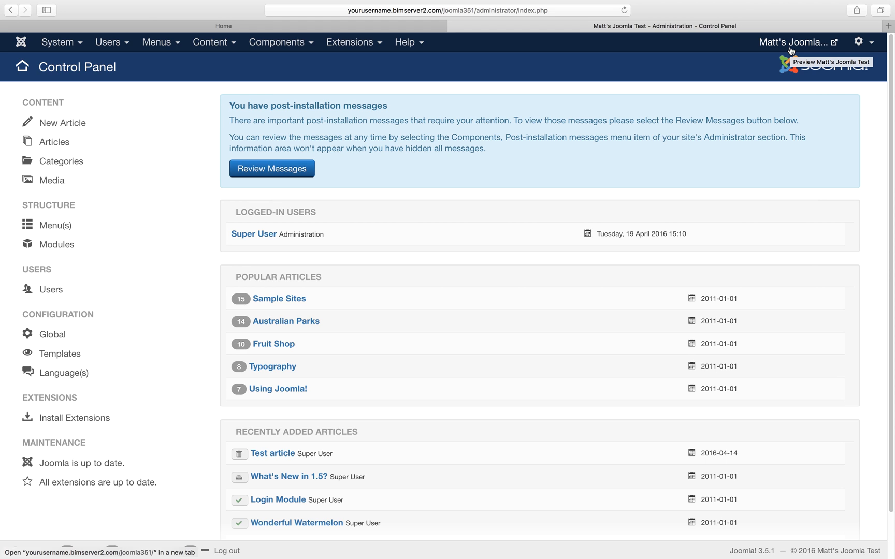
pyautogui.click(871, 44)
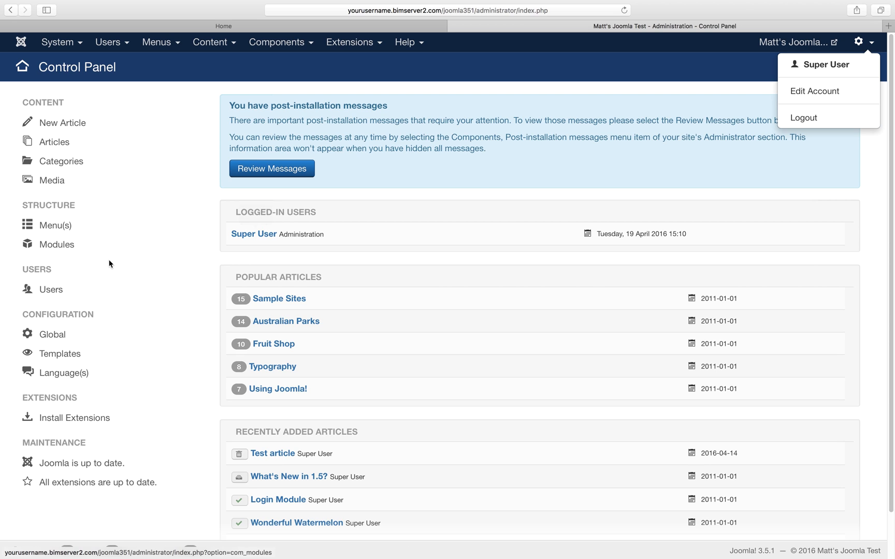
pyautogui.click(210, 204)
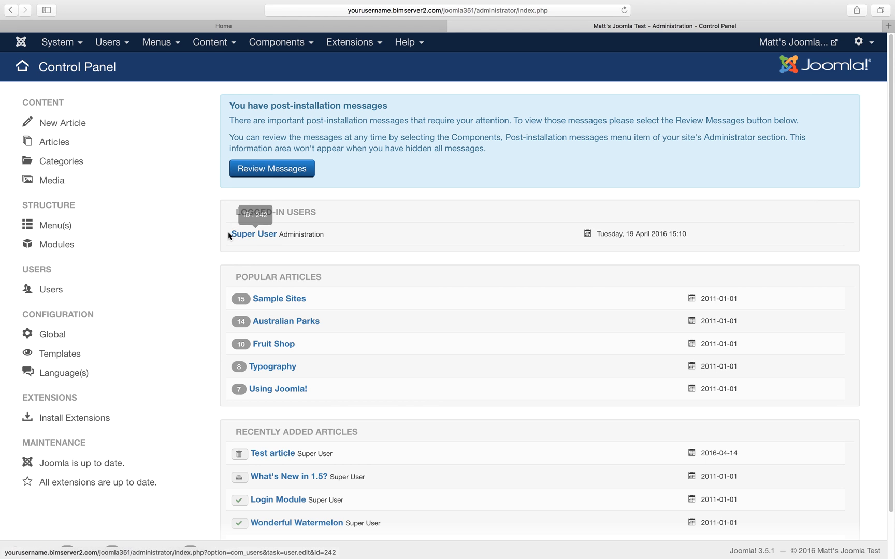